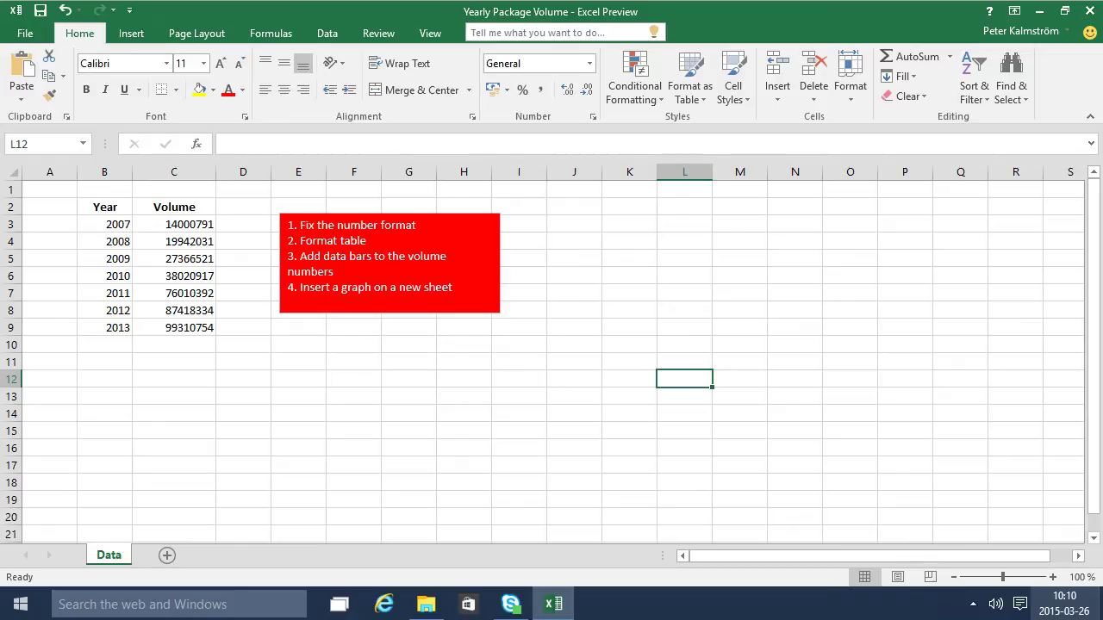
# Format the Volume numbers in C3:C9 with the comma style thousands separator and no decimals.
pyautogui.click(120, 246)
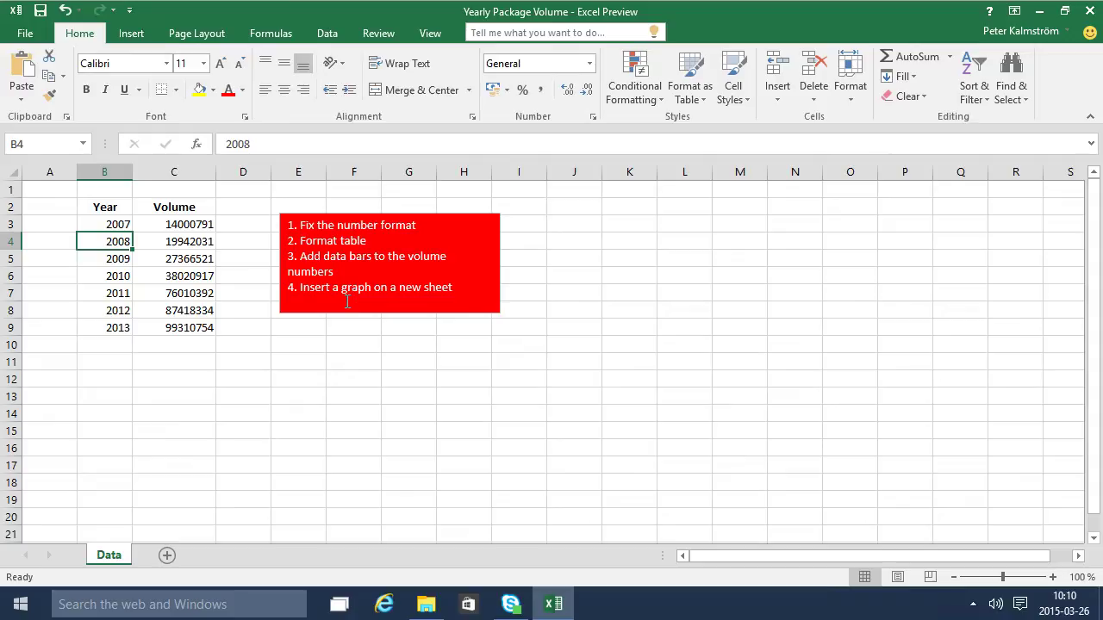
pyautogui.click(149, 229)
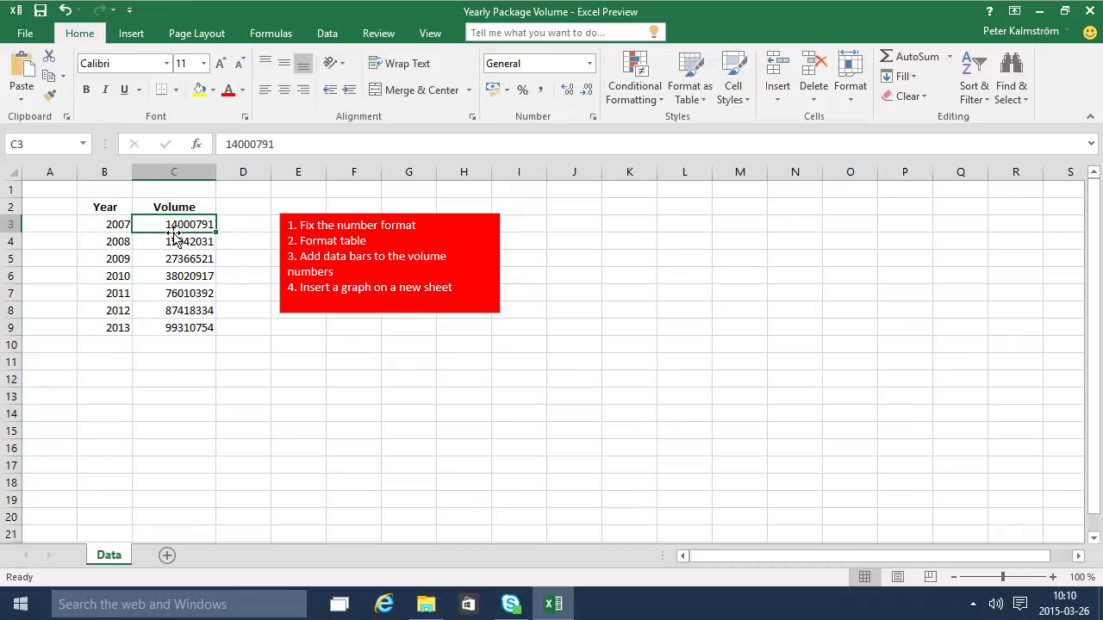
pyautogui.hotkey('shift', 'Down')
pyautogui.hotkey('shift', 'Down')
pyautogui.hotkey('shift', 'Down')
pyautogui.hotkey('shift', 'Down')
pyautogui.hotkey('shift', 'Down')
pyautogui.hotkey('shift', 'Down')
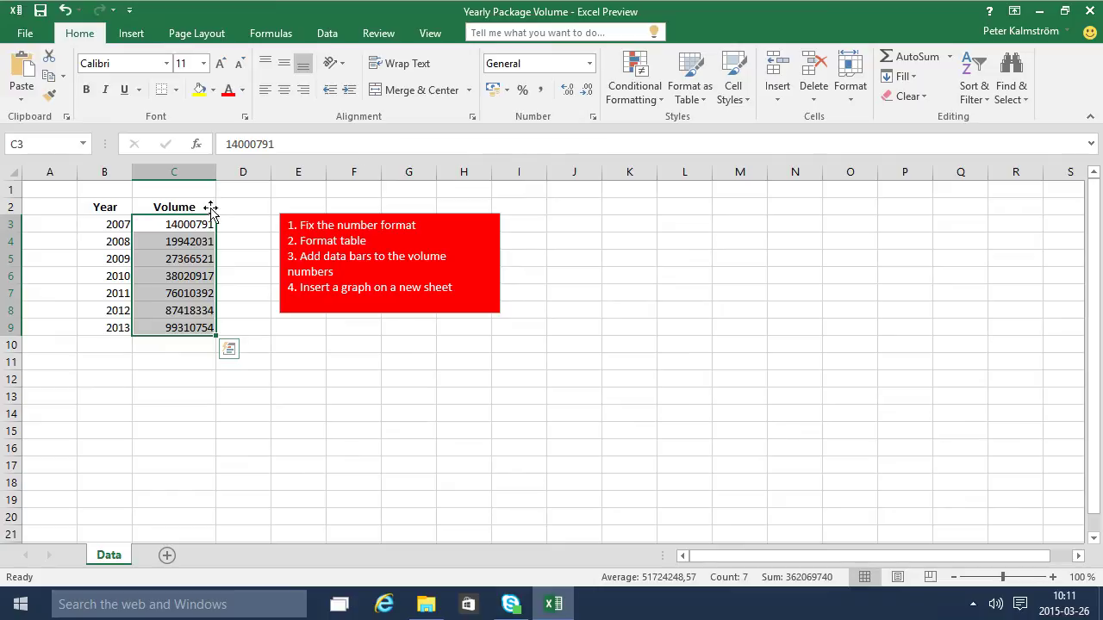
pyautogui.click(540, 90)
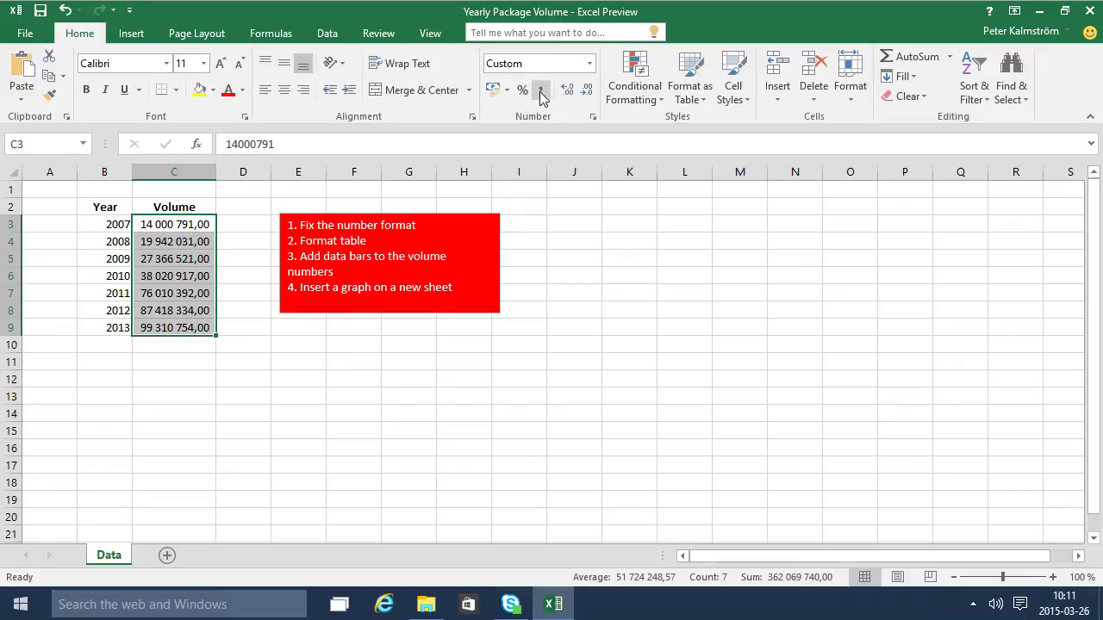
pyautogui.click(585, 89)
pyautogui.click(586, 90)
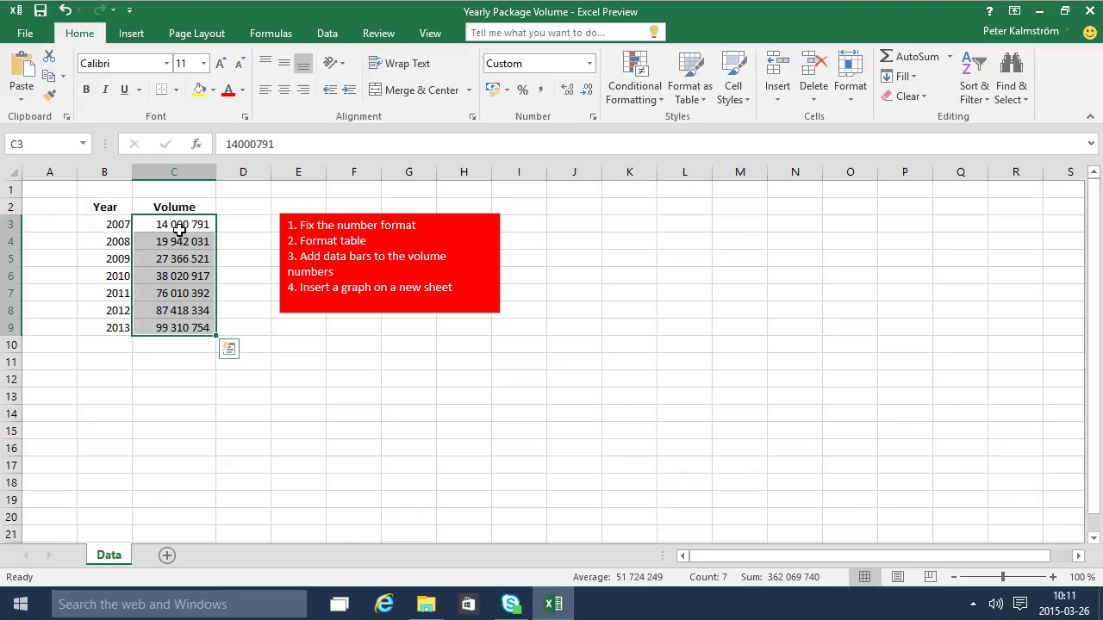
pyautogui.click(176, 327)
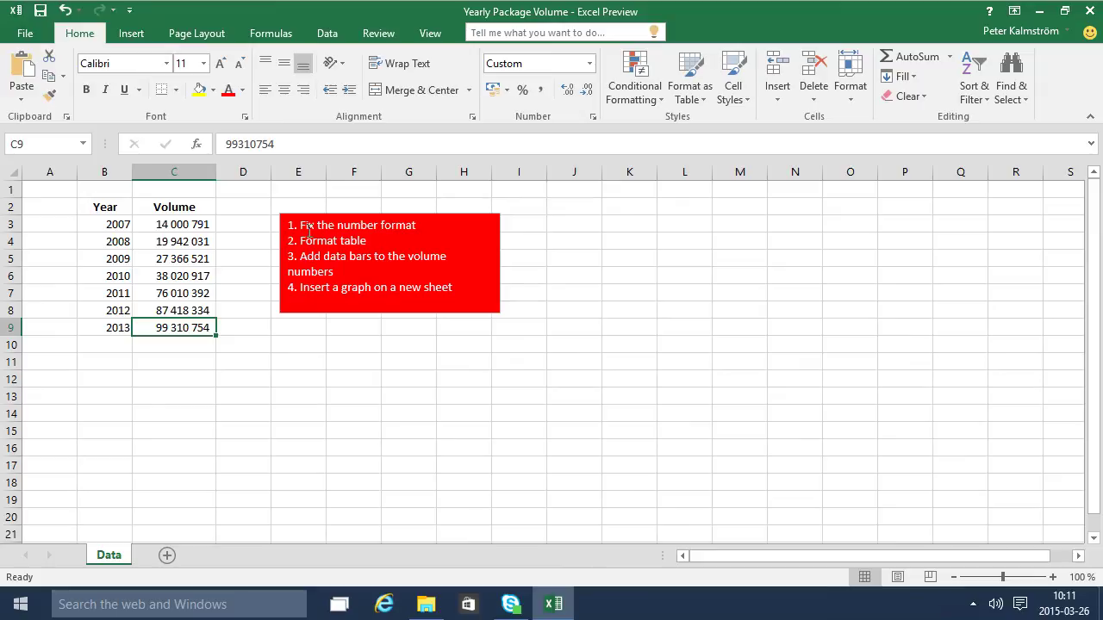
# Format the range B2:C9 as a table with headers, using the blue banded style from the first Medium row.
pyautogui.click(147, 222)
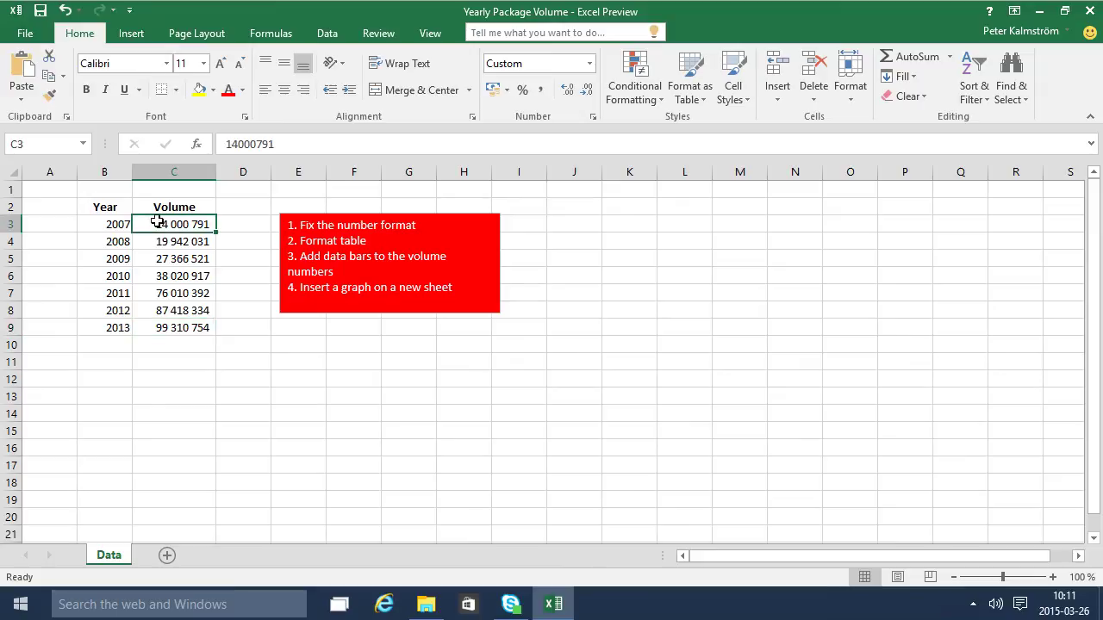
pyautogui.click(700, 105)
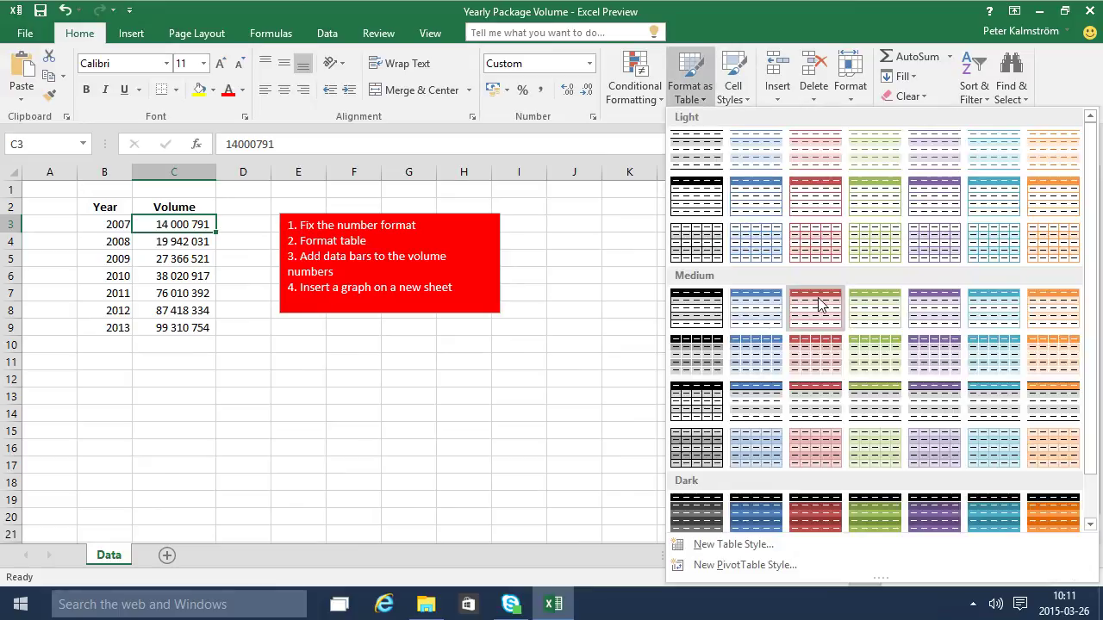
pyautogui.click(763, 306)
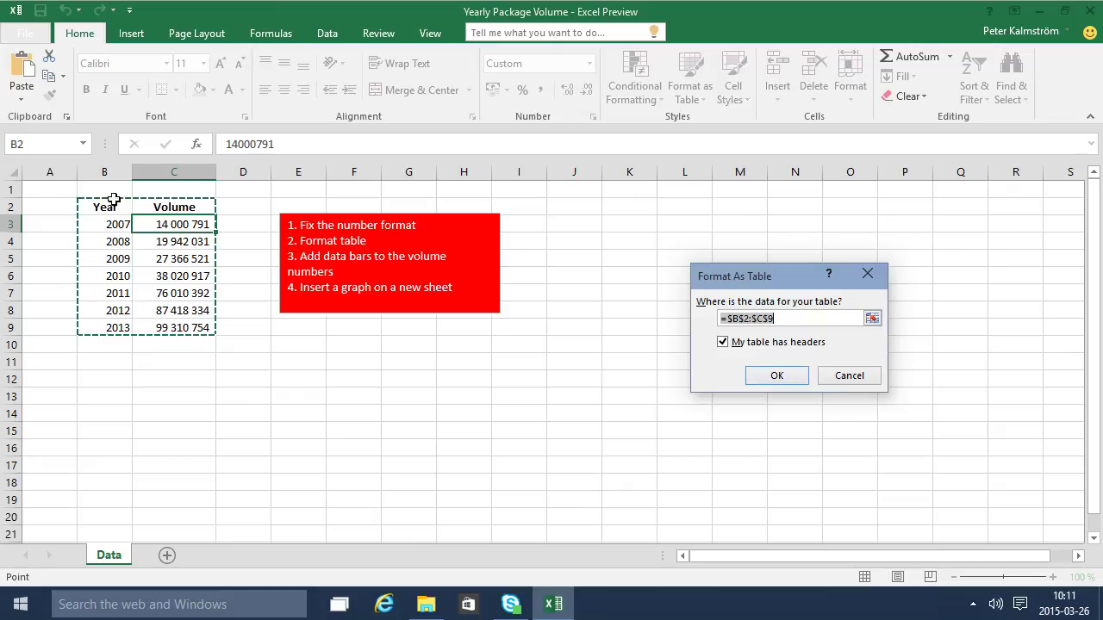
pyautogui.click(791, 376)
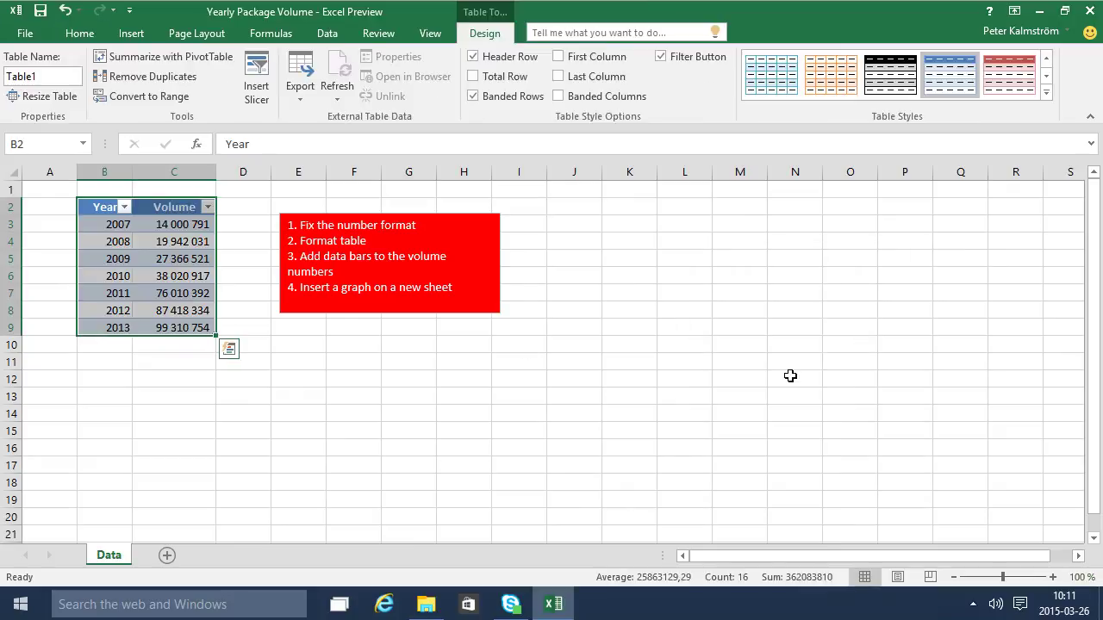
# Examine the table's design tools, the Year column's sort and filter options, and the table export choices.
pyautogui.click(150, 246)
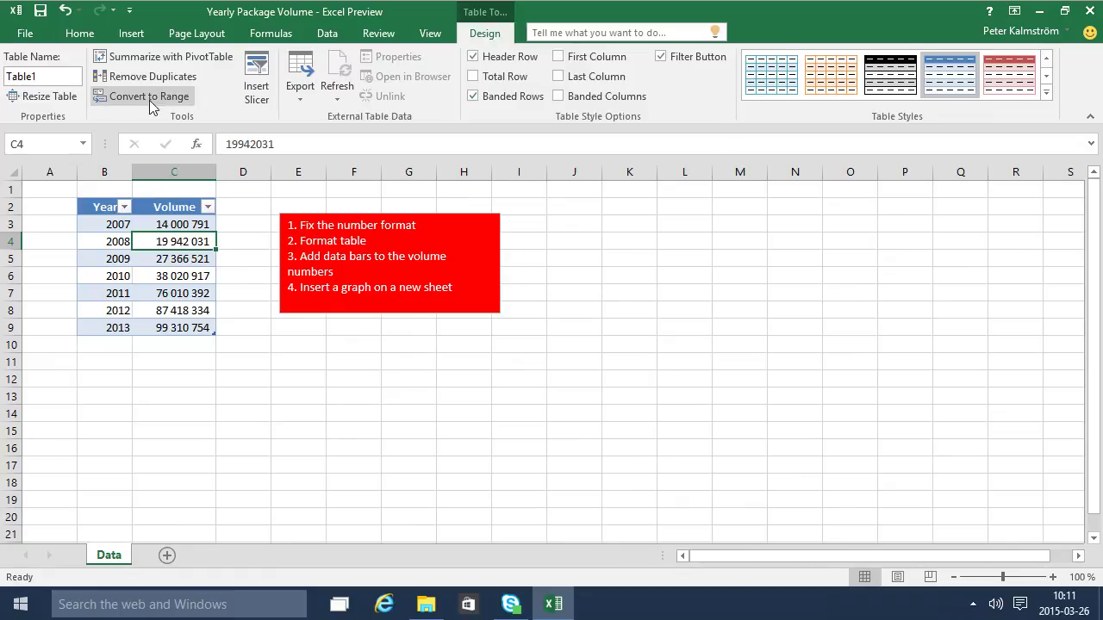
pyautogui.click(162, 223)
pyautogui.click(125, 207)
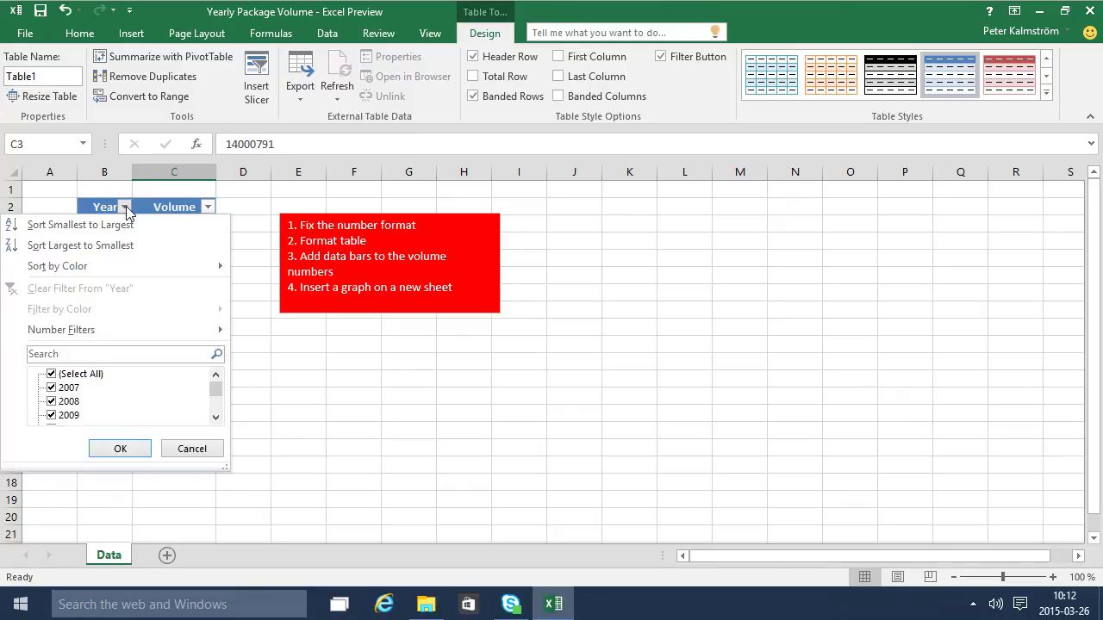
pyautogui.click(125, 207)
pyautogui.click(197, 259)
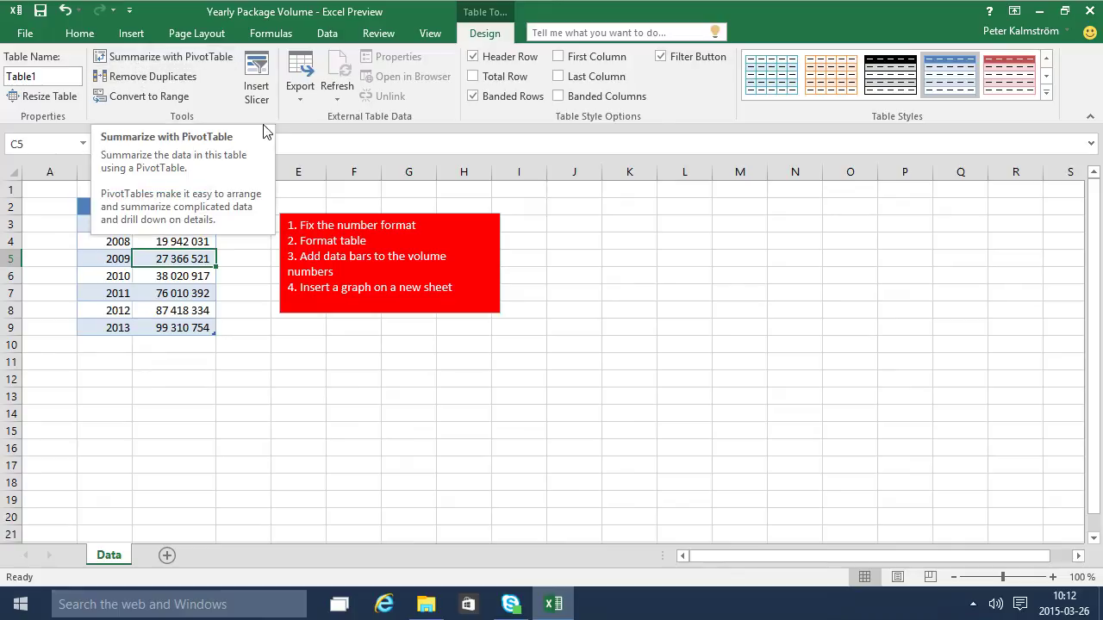
pyautogui.click(298, 105)
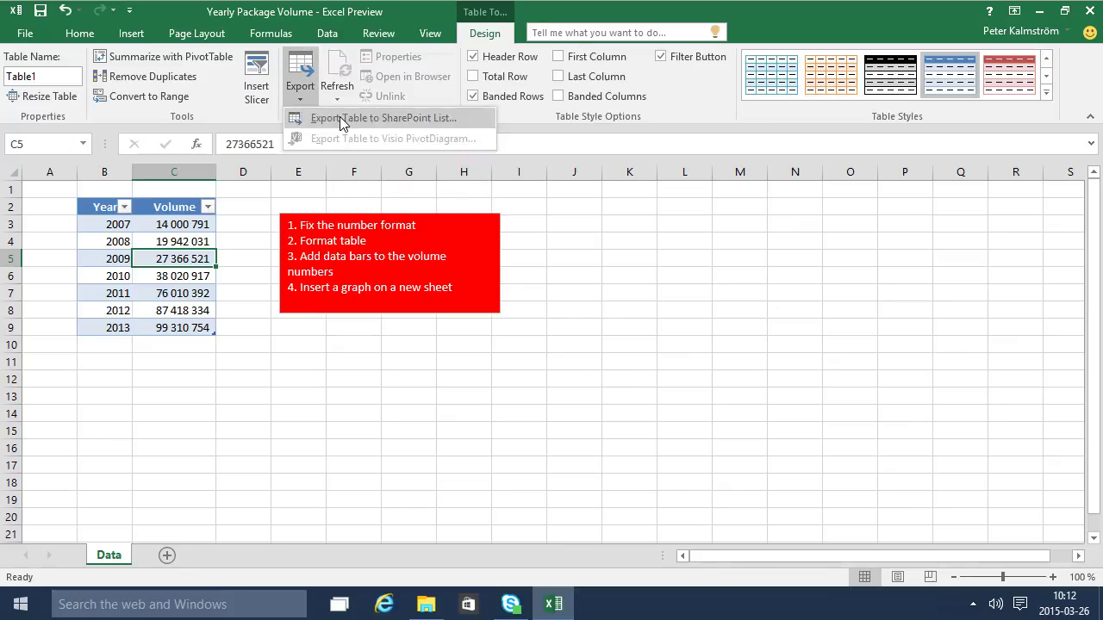
pyautogui.click(177, 264)
pyautogui.click(176, 224)
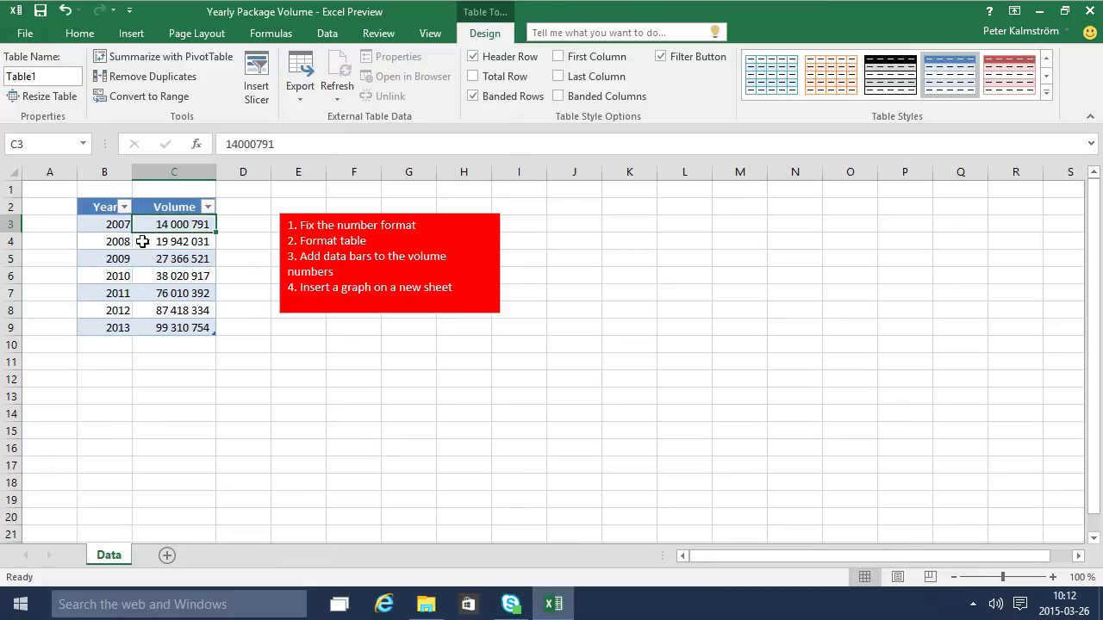
pyautogui.click(106, 258)
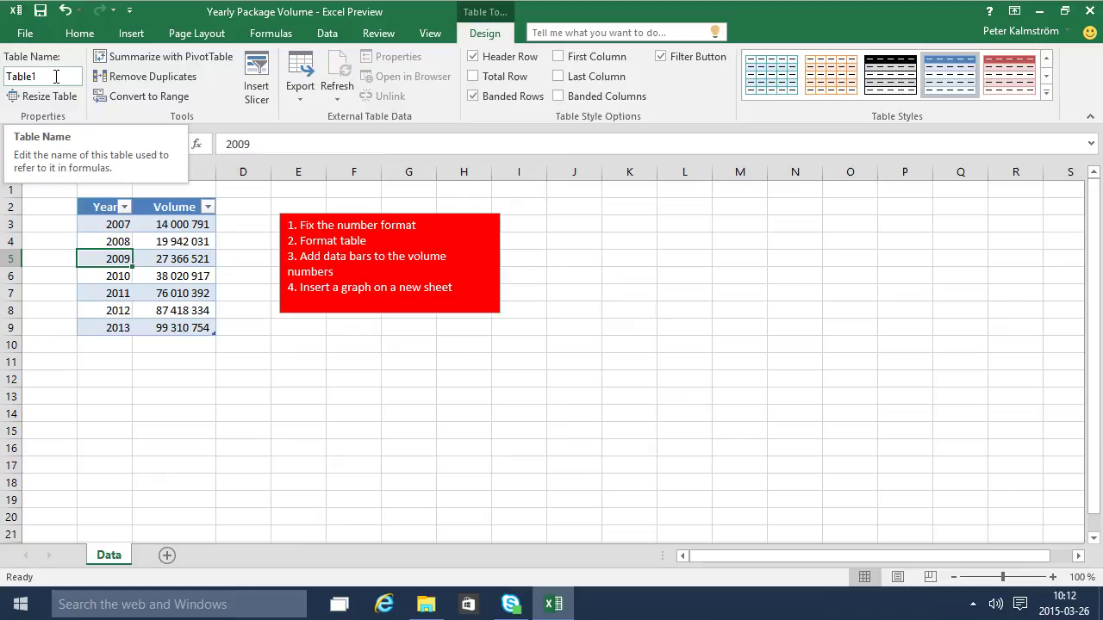
# Add data bars to the Volume numbers in C3:C9 with Quick Analysis.
pyautogui.click(138, 225)
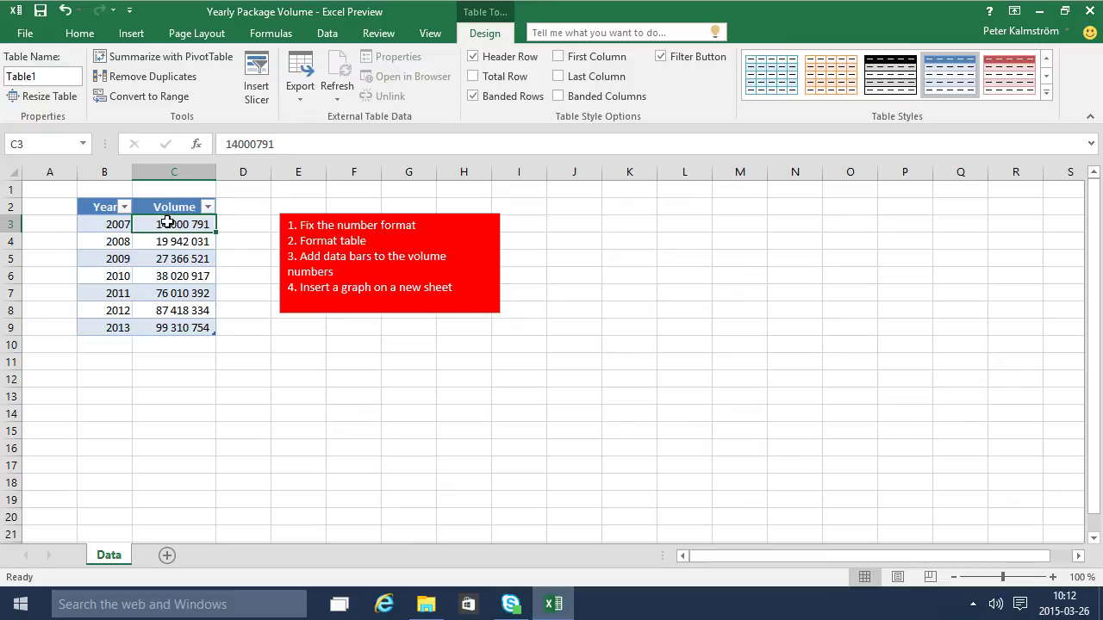
pyautogui.moveTo(167, 223); pyautogui.dragTo(183, 327)
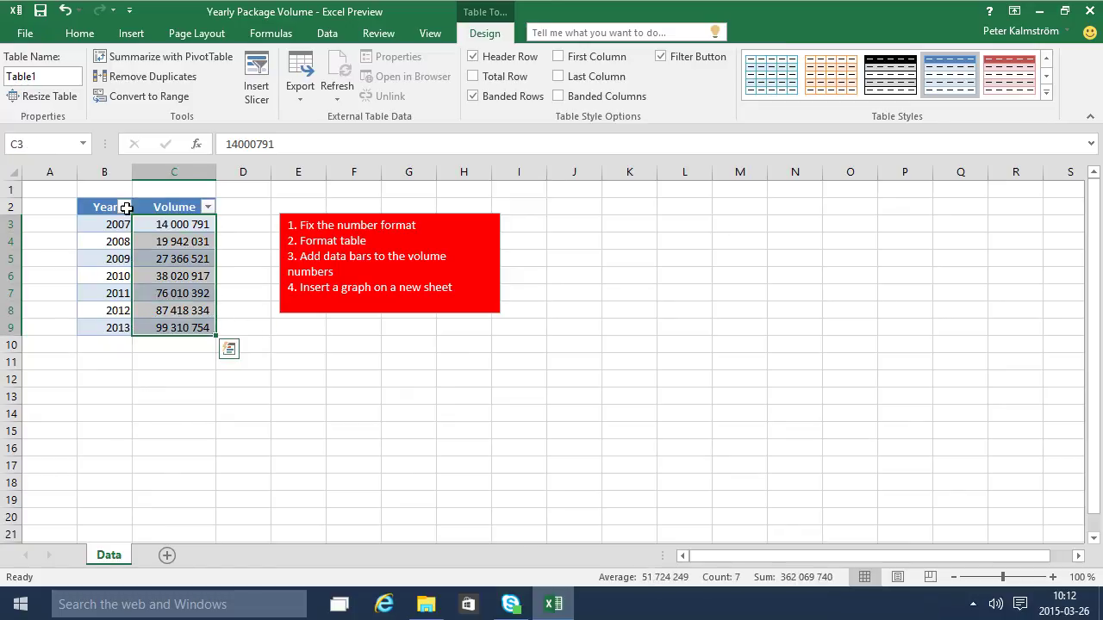
pyautogui.click(85, 38)
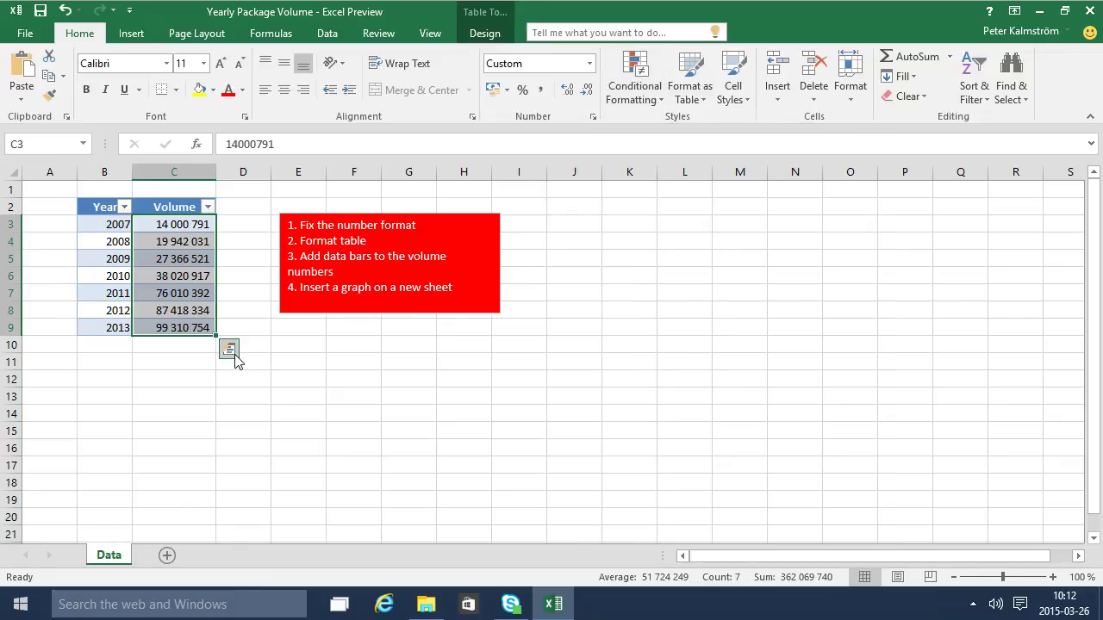
pyautogui.click(229, 350)
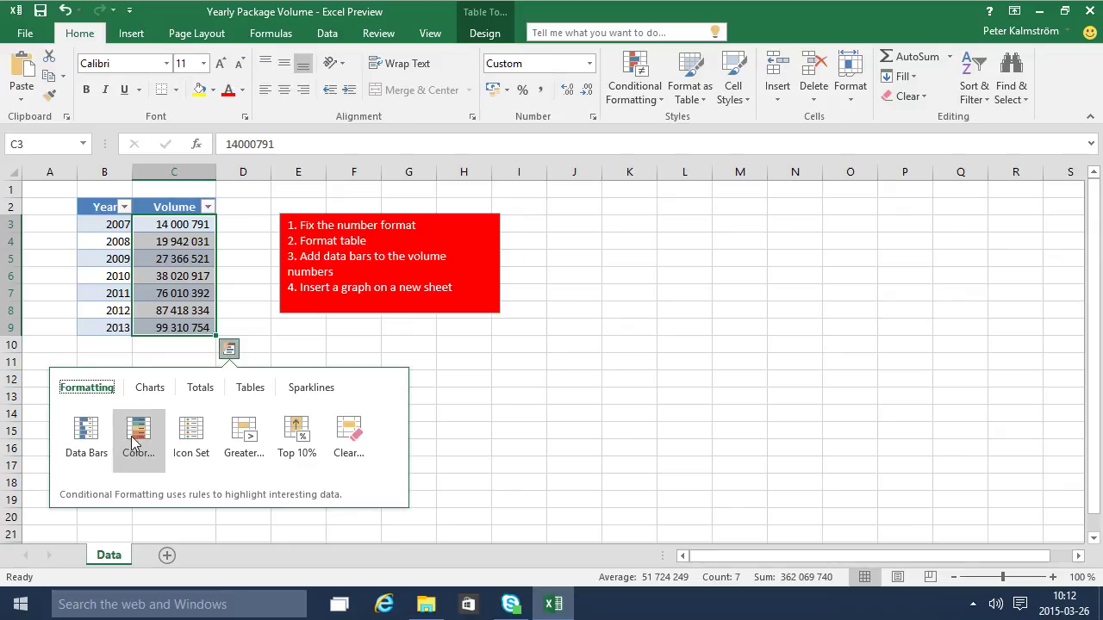
pyautogui.click(86, 436)
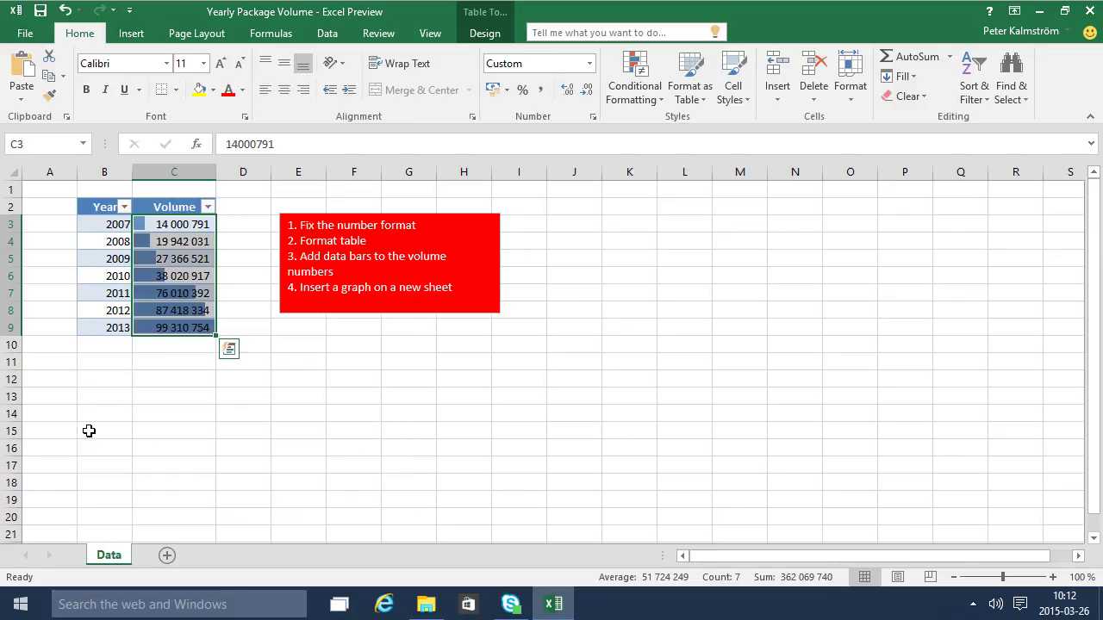
pyautogui.click(178, 310)
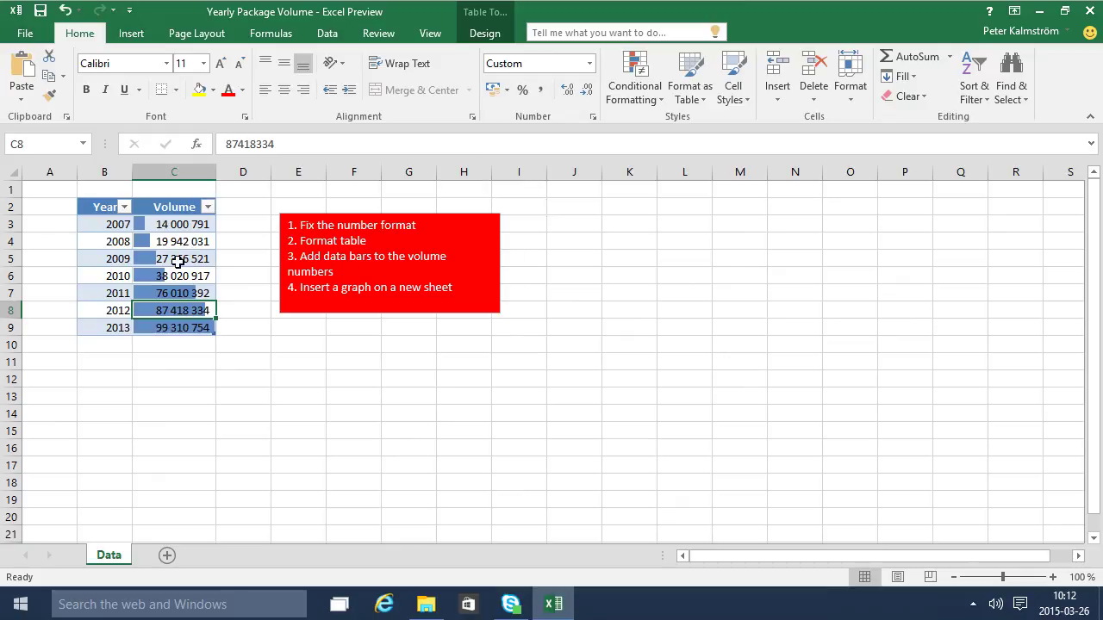
pyautogui.click(664, 102)
pyautogui.moveTo(746, 205)
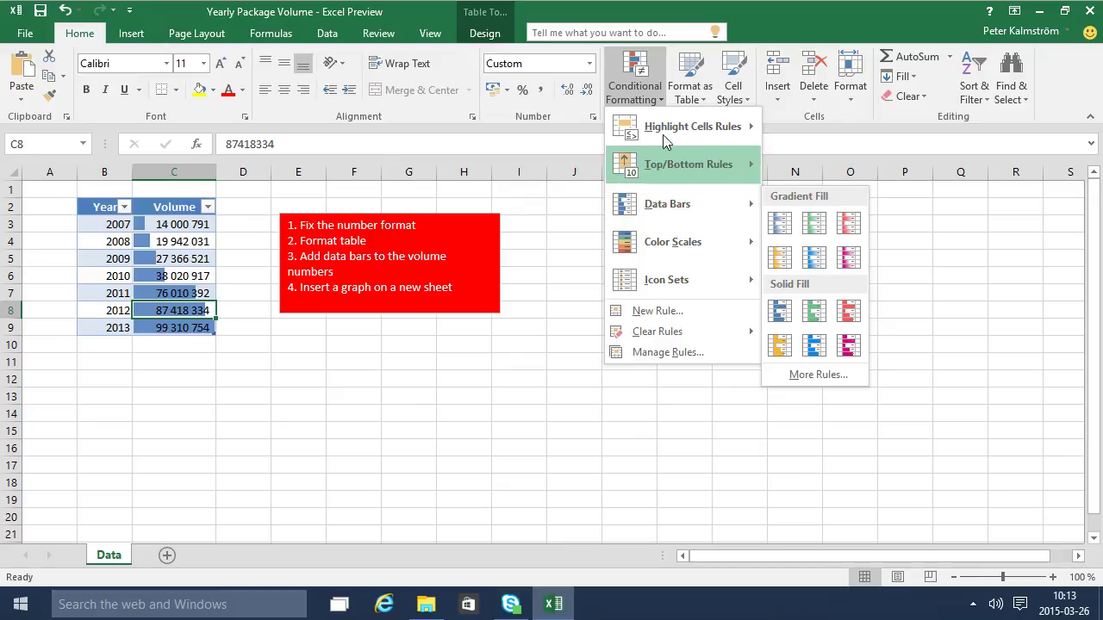
pyautogui.click(626, 79)
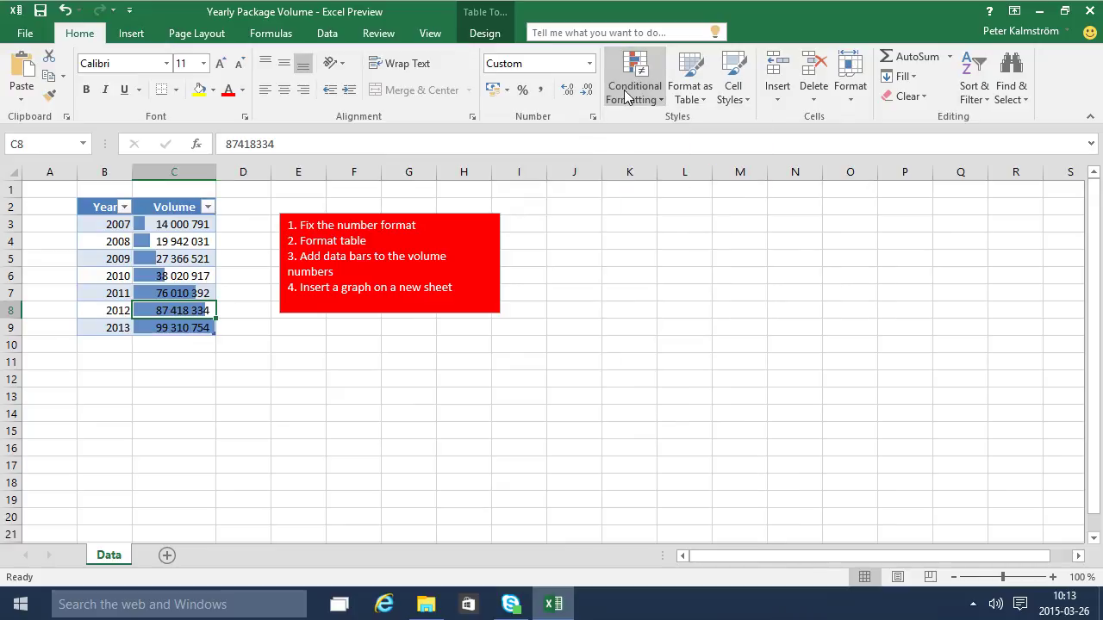
pyautogui.click(166, 262)
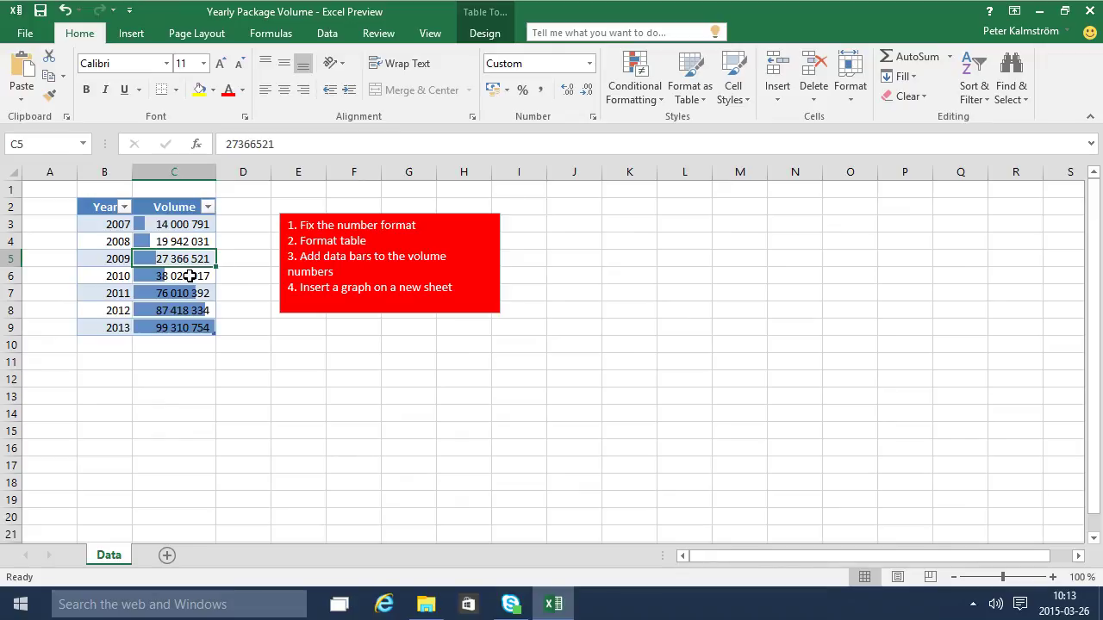
# Insert a Scatter chart of the whole Year and Volume table, B2:C9, with Quick Analysis.
pyautogui.moveTo(104, 206); pyautogui.dragTo(182, 323)
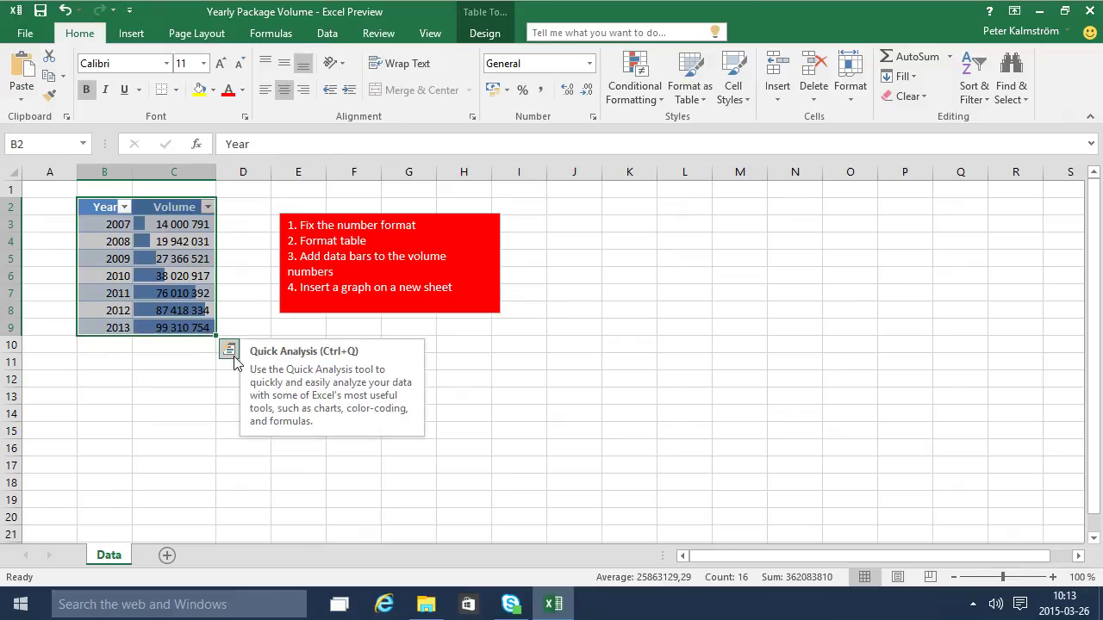
pyautogui.click(231, 351)
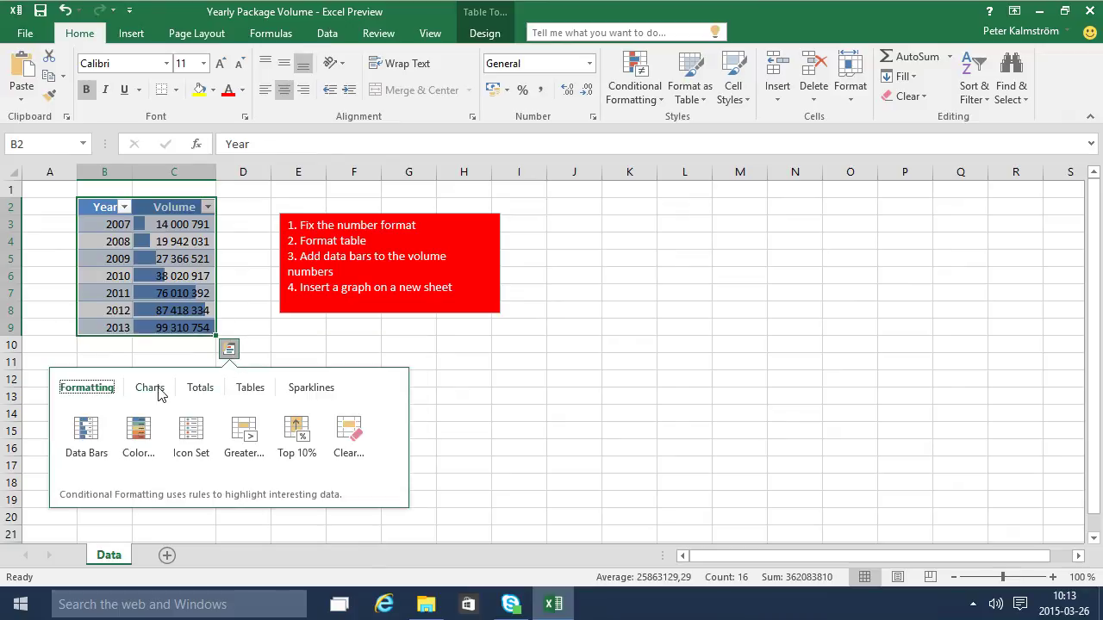
pyautogui.click(159, 389)
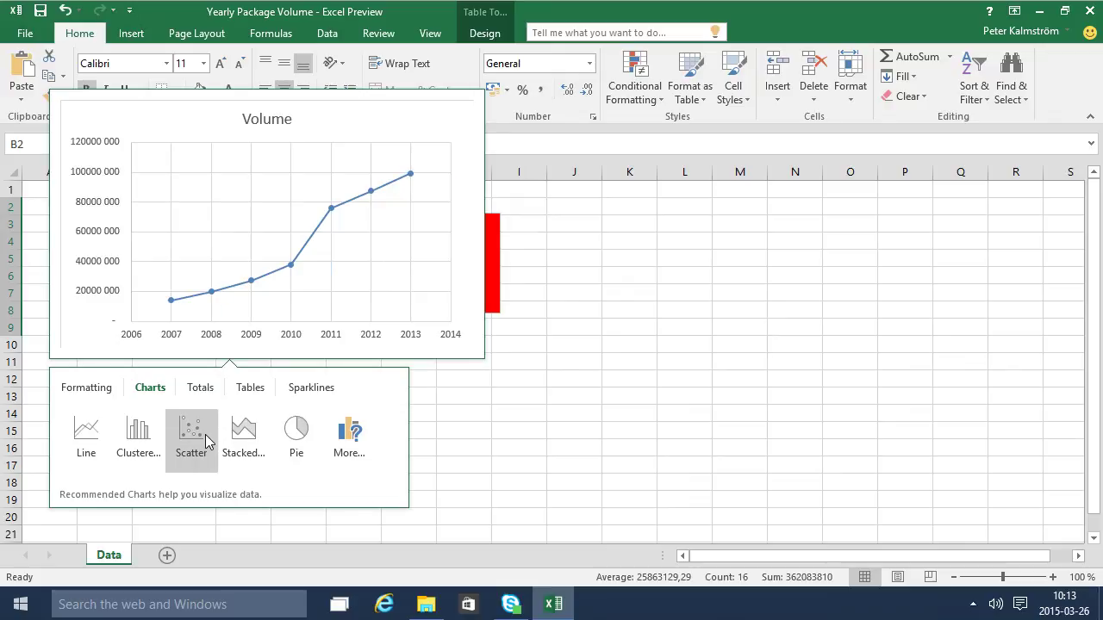
pyautogui.click(205, 442)
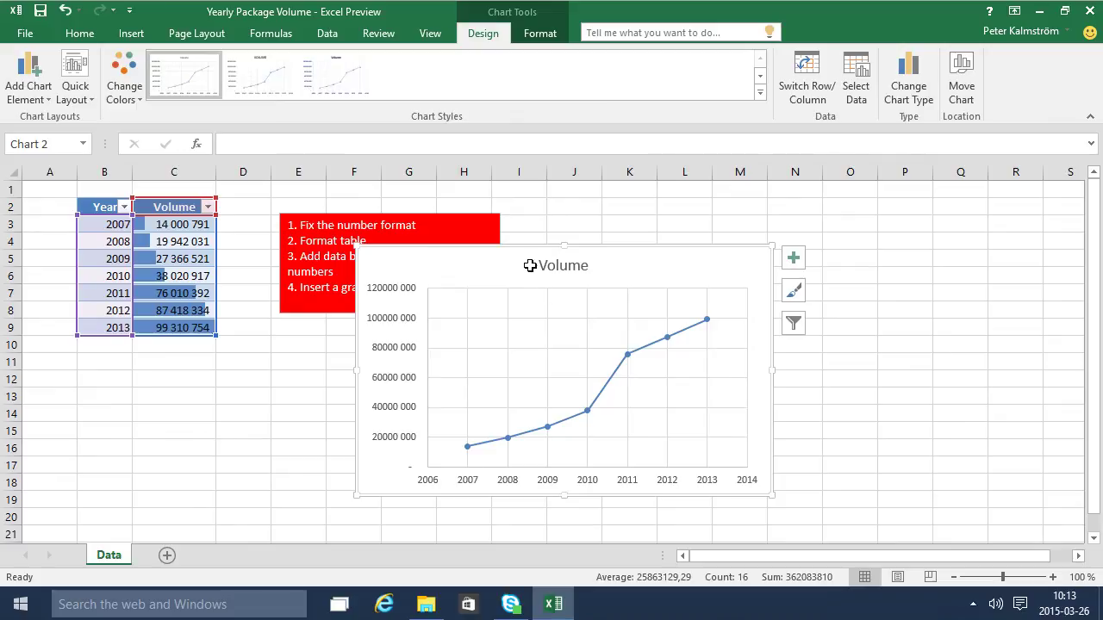
# Move the Volume chart to a new sheet named Chart1 and return to the Data sheet.
pyautogui.click(970, 75)
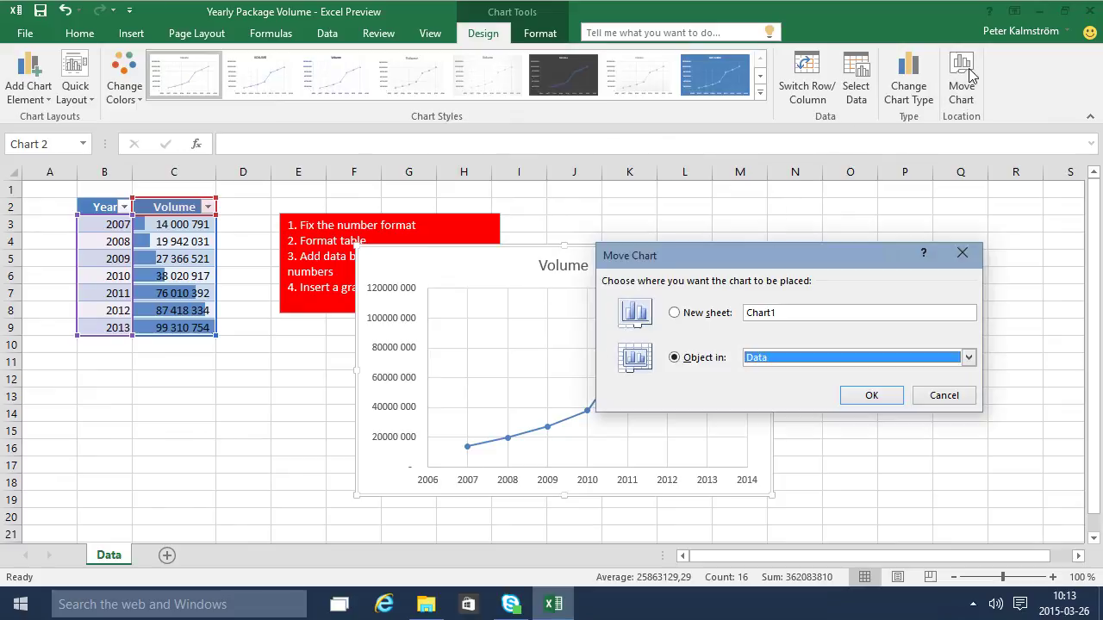
pyautogui.click(691, 311)
pyautogui.click(863, 398)
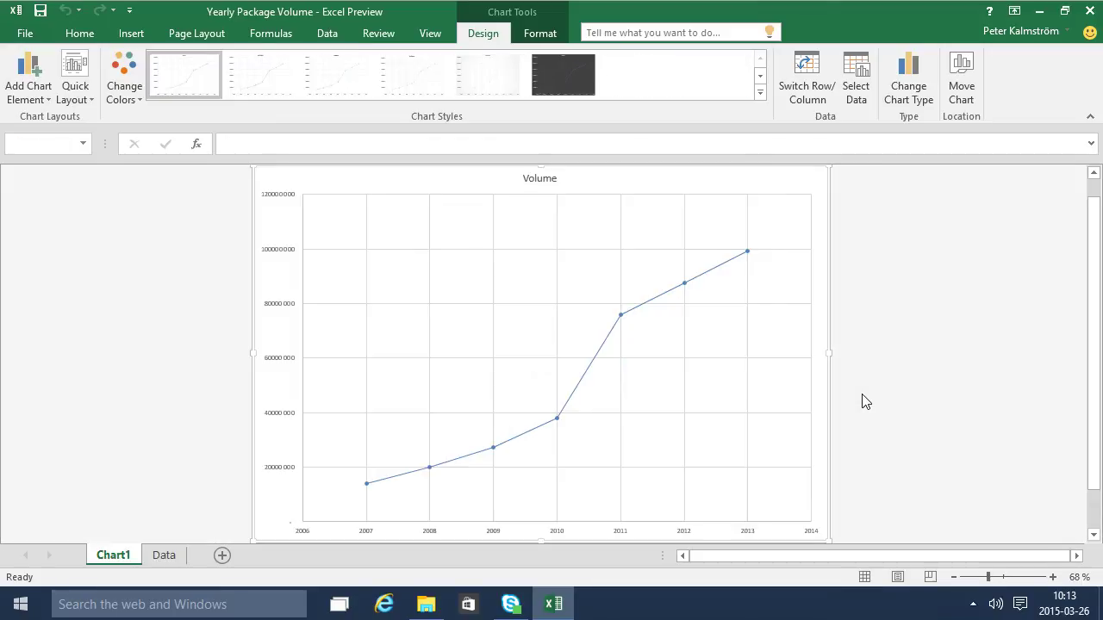
pyautogui.click(162, 557)
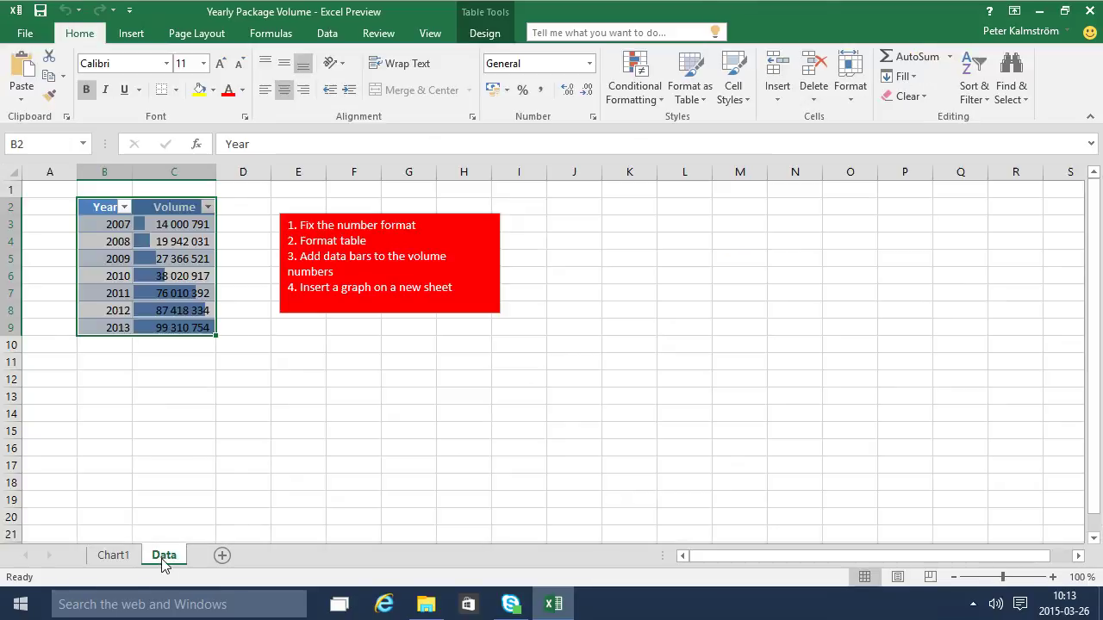